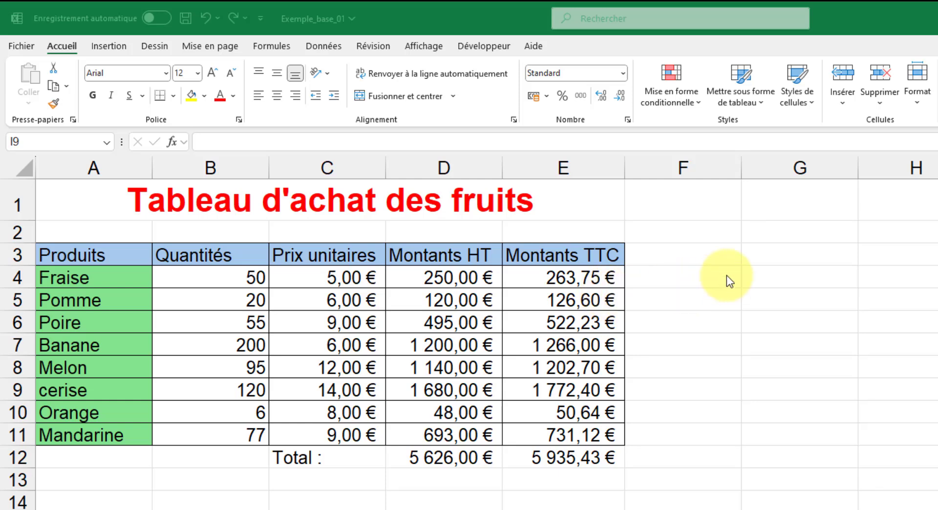
# Add the column header "Commentaire" in cell F3, next to Montants TTC.
pyautogui.click(689, 249)
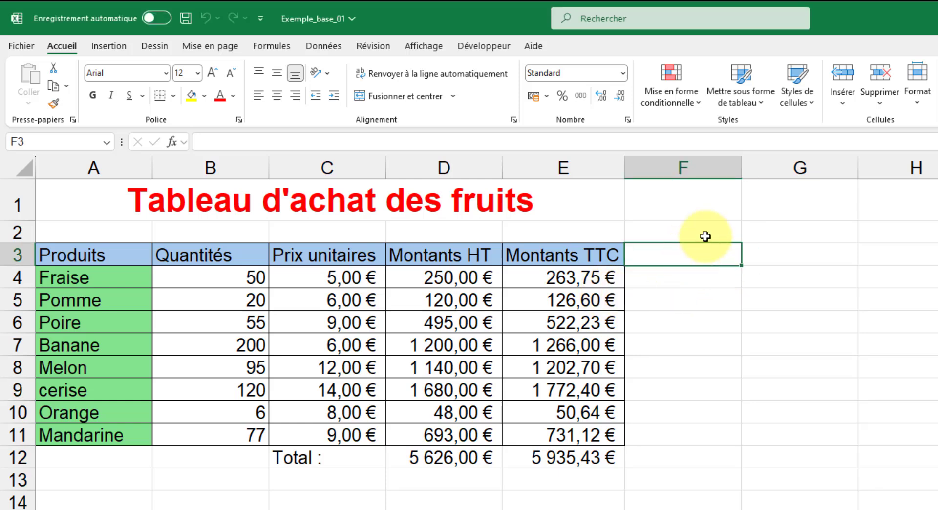
pyautogui.write('Commentaire')
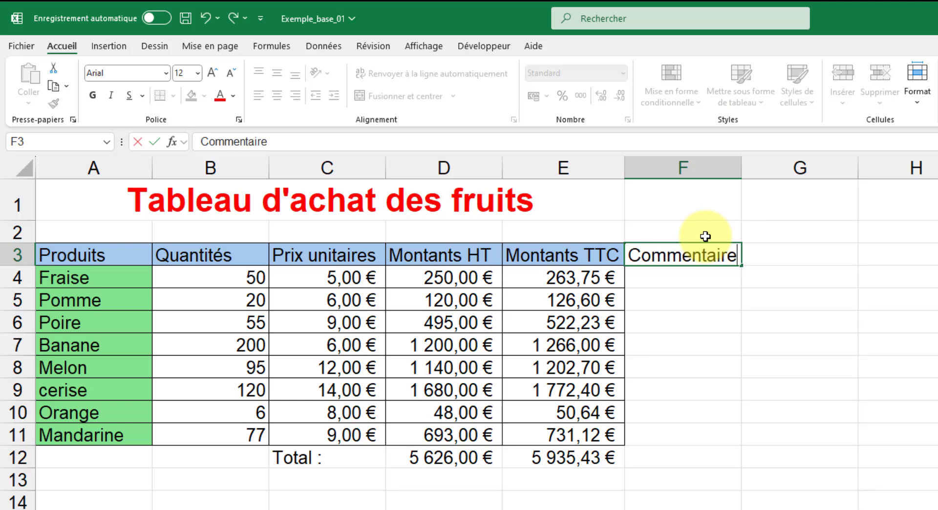
pyautogui.press('Return')
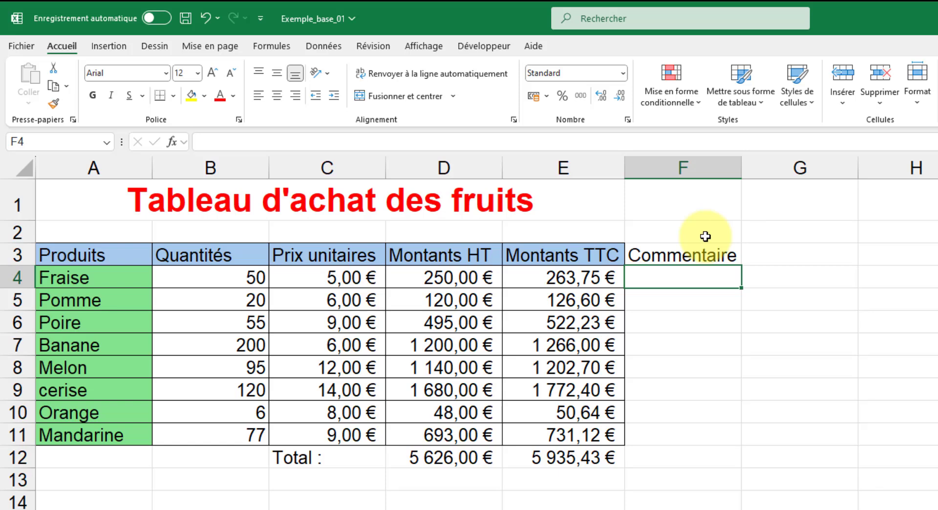
# Enter the formula =SI(E4>1000;"Trop cher";"Correct") in cell F4.
pyautogui.write('=si(')
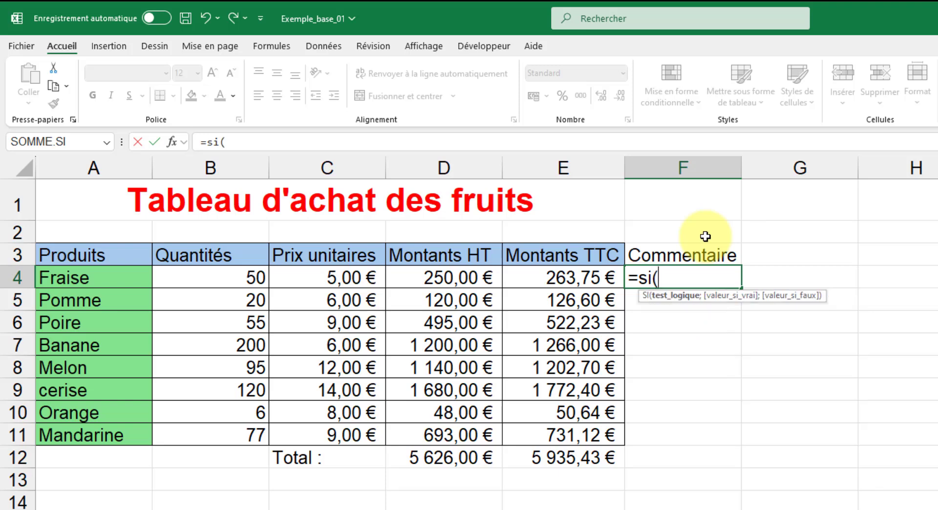
pyautogui.click(572, 279)
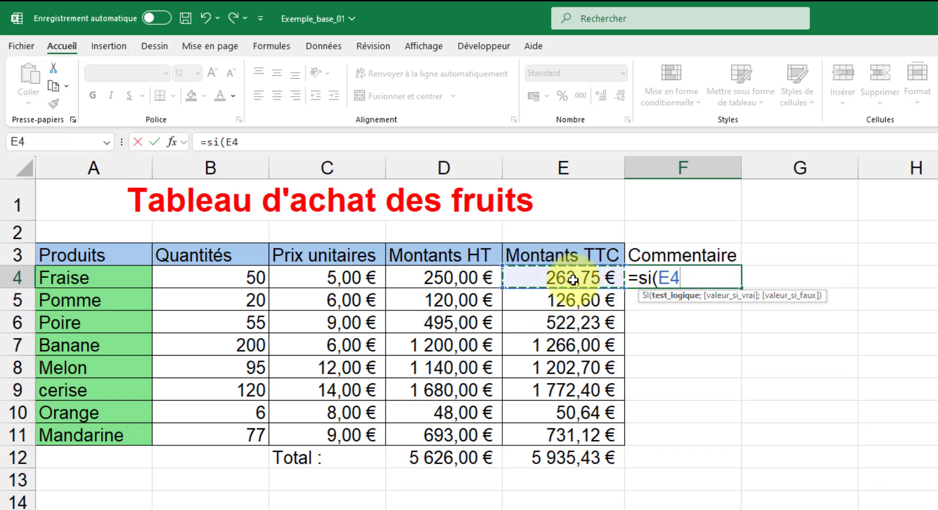
pyautogui.write('>')
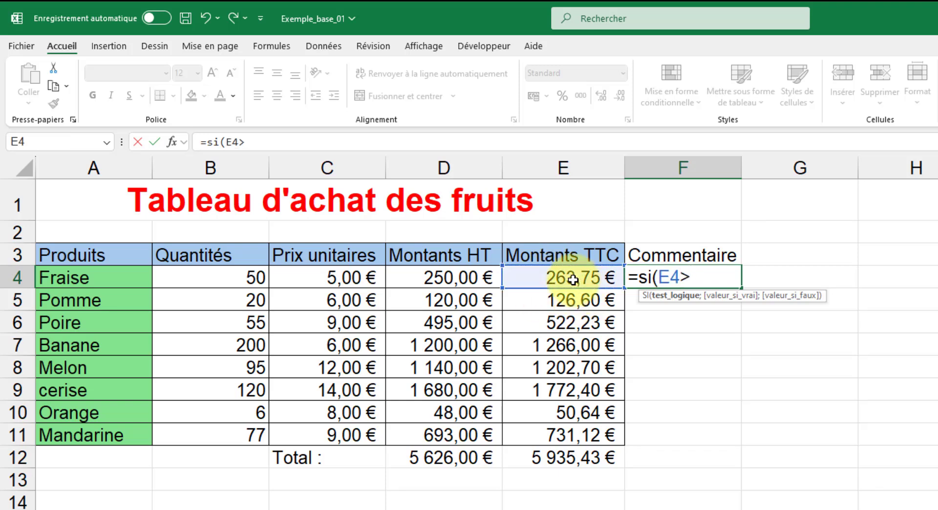
pyautogui.write('1000')
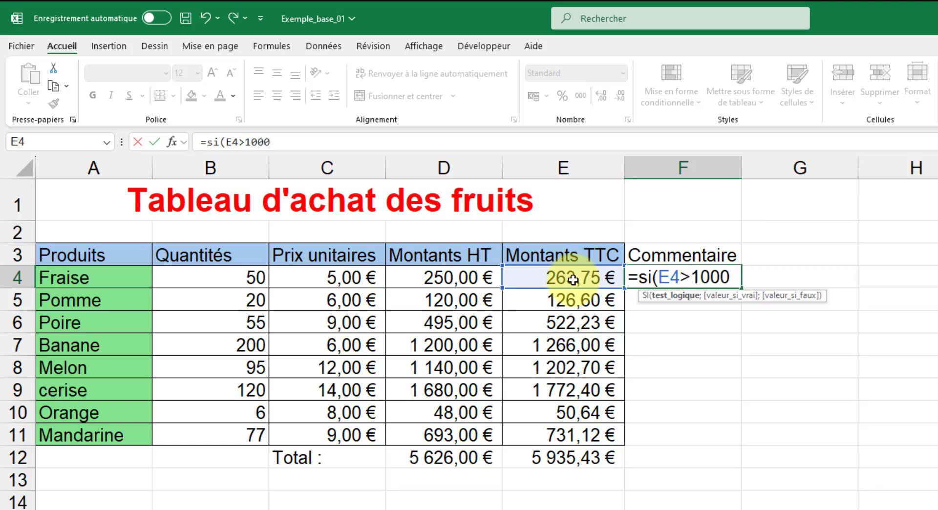
pyautogui.write(';')
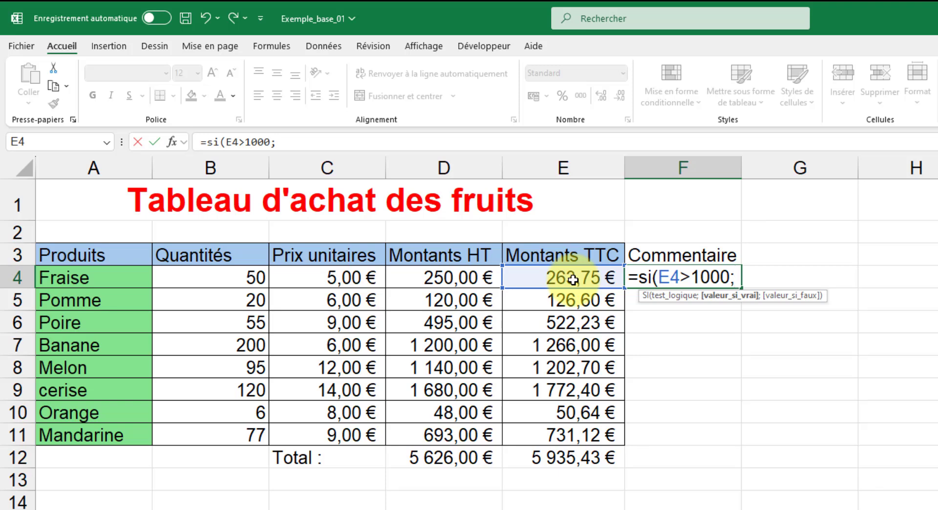
pyautogui.write('"Trop cher"')
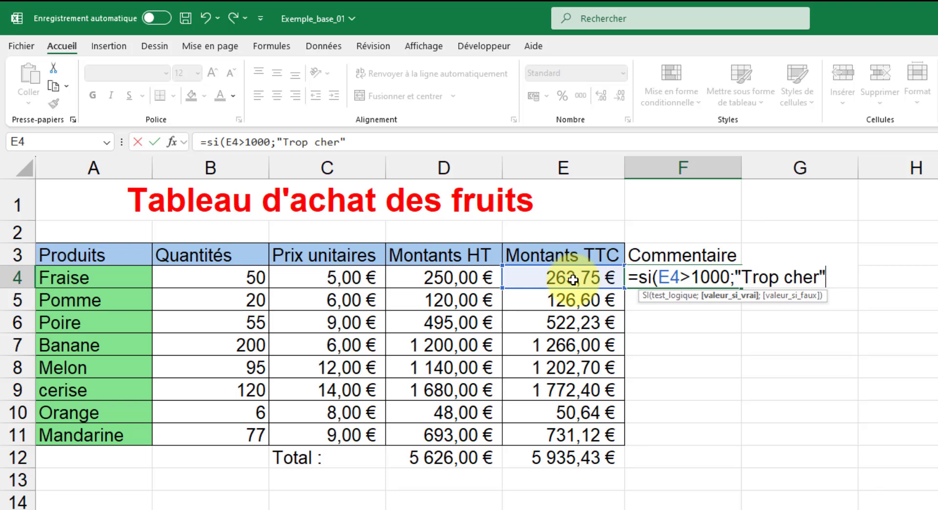
pyautogui.write(';"')
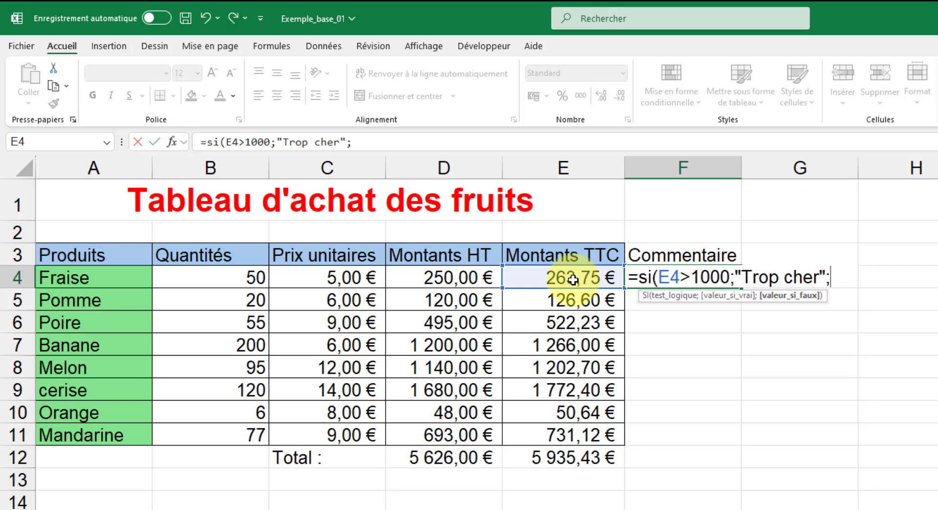
pyautogui.write('Corre')
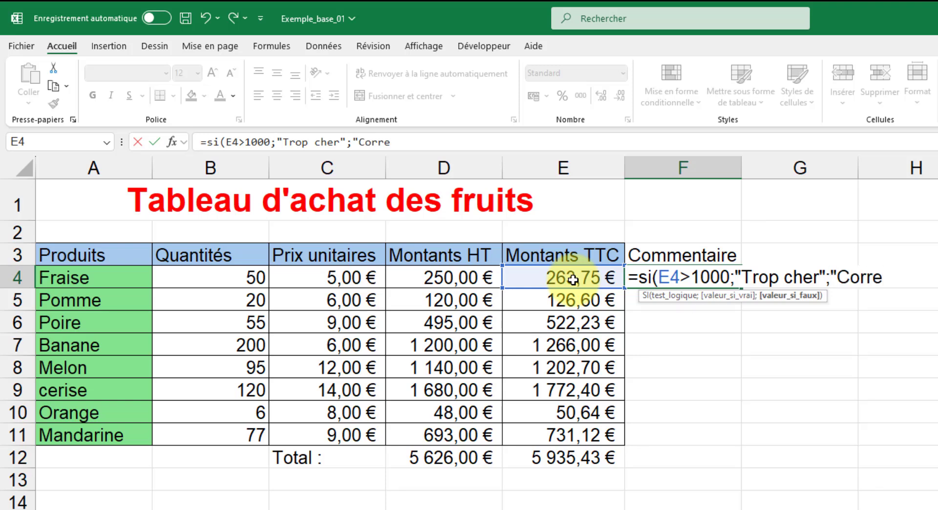
pyautogui.write('ct")')
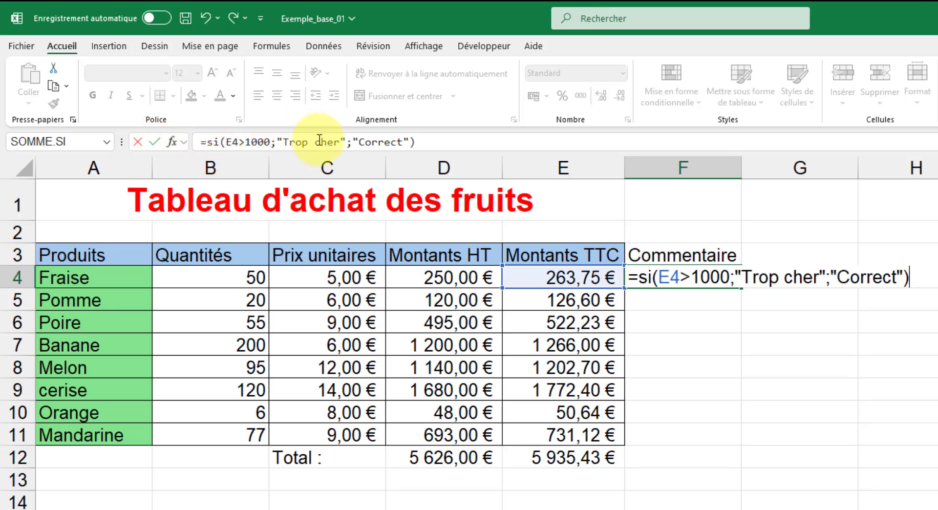
pyautogui.click(154, 143)
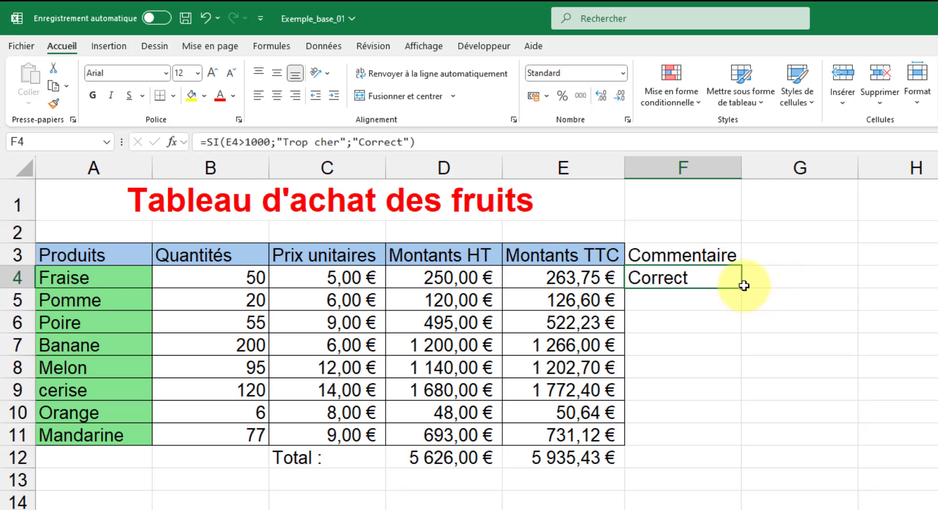
# Fill the F4 formula down through F11 and select F7 to check its copied formula.
pyautogui.moveTo(742, 289); pyautogui.dragTo(742, 445)
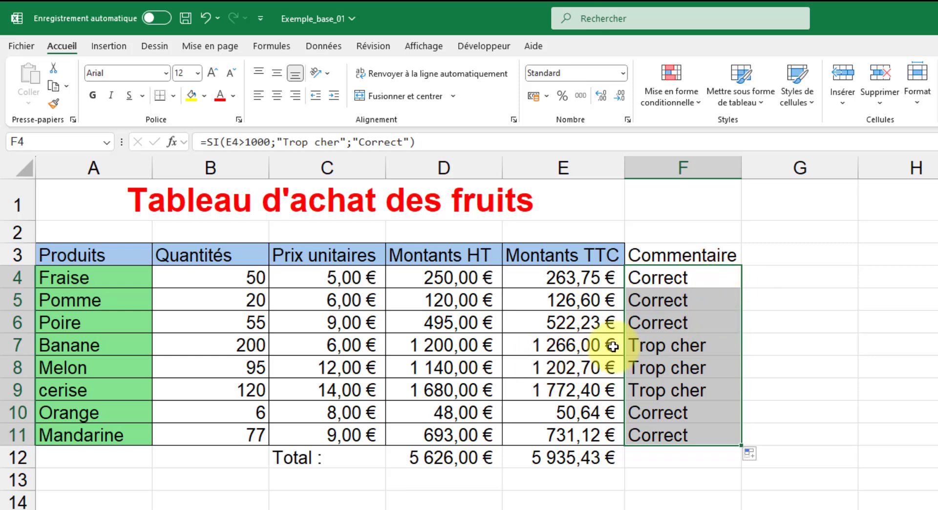
pyautogui.click(729, 349)
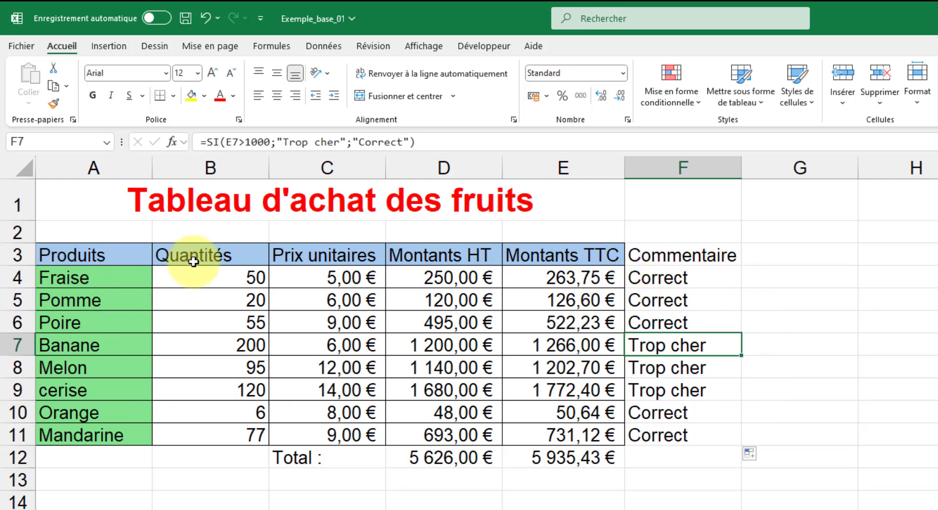
# Copy the formatting of the Quantités column (B3:B11) onto the Commentaire column (F3:F11).
pyautogui.moveTo(220, 253); pyautogui.dragTo(221, 300)
pyautogui.moveTo(221, 333); pyautogui.dragTo(220, 427)
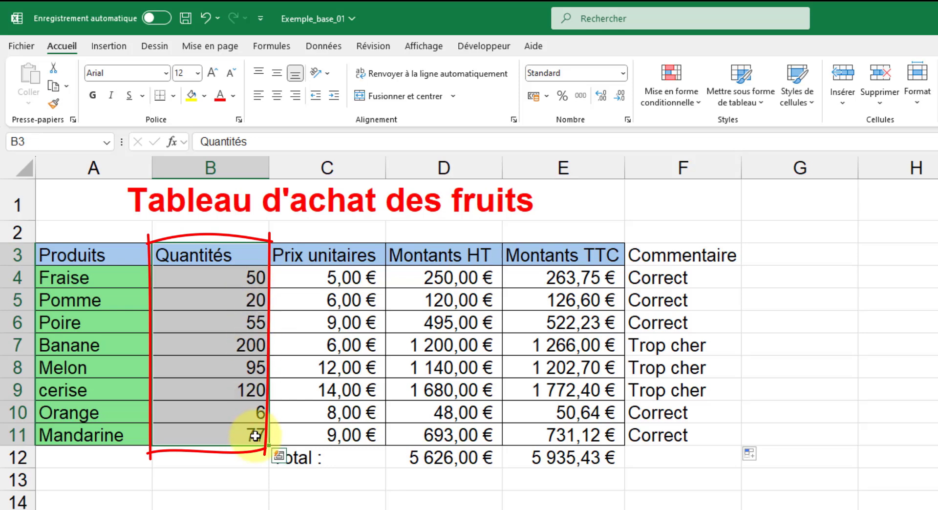
pyautogui.click(52, 104)
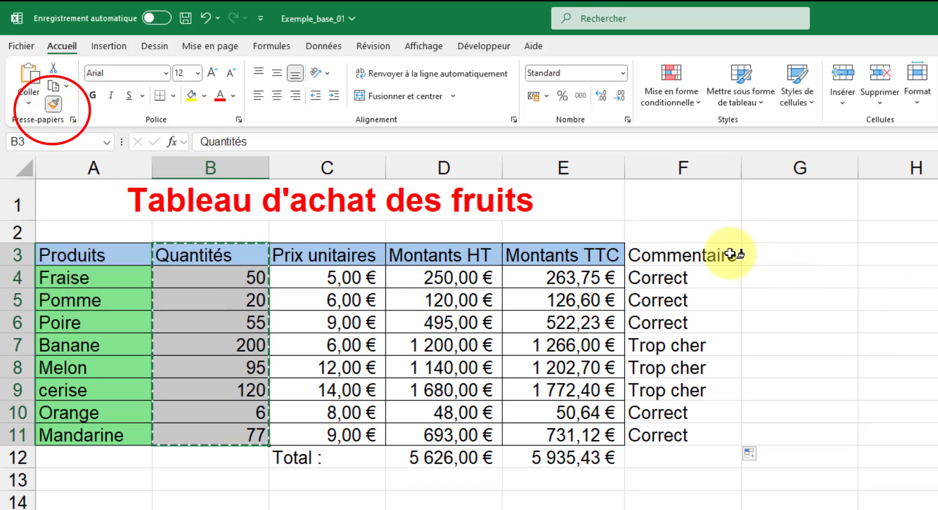
pyautogui.moveTo(731, 254); pyautogui.dragTo(722, 431)
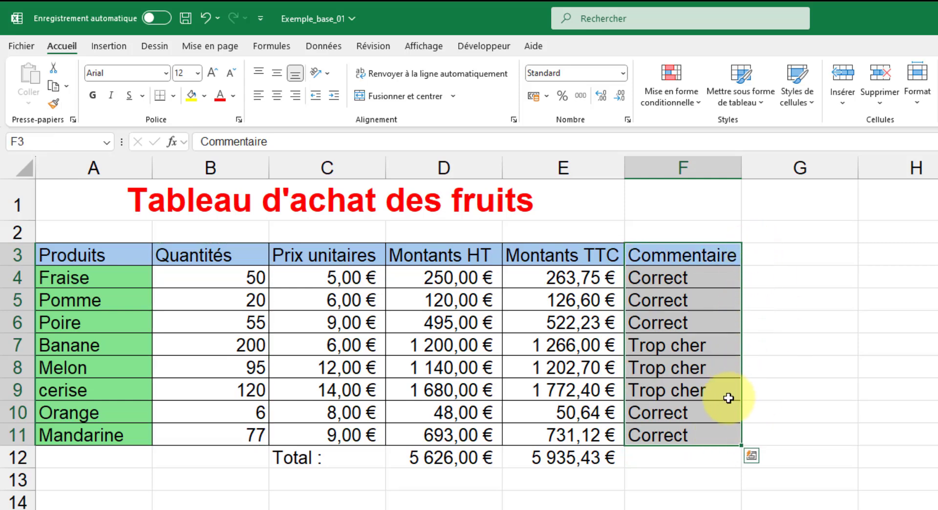
pyautogui.click(853, 278)
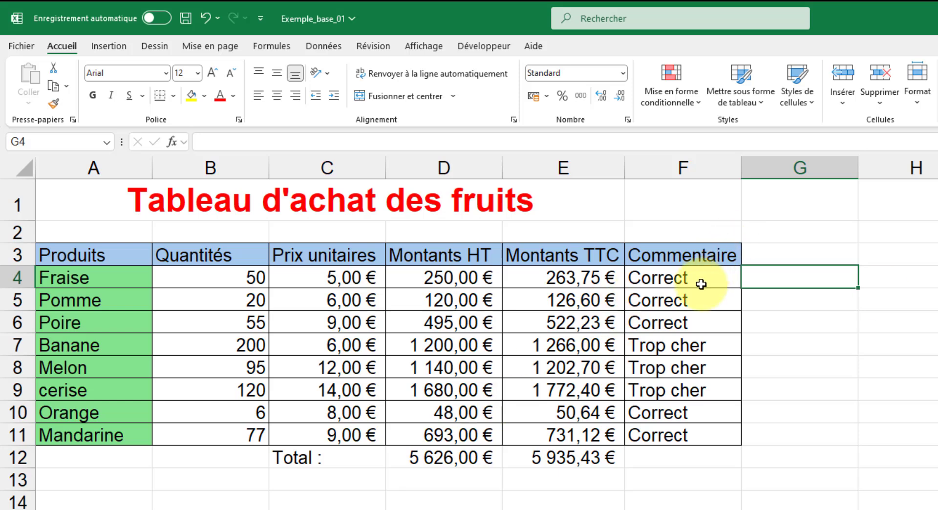
# Examine the test_logique and valeur_si_faux arguments of the SI formula in F4, leaving the formula unedited.
pyautogui.click(667, 275)
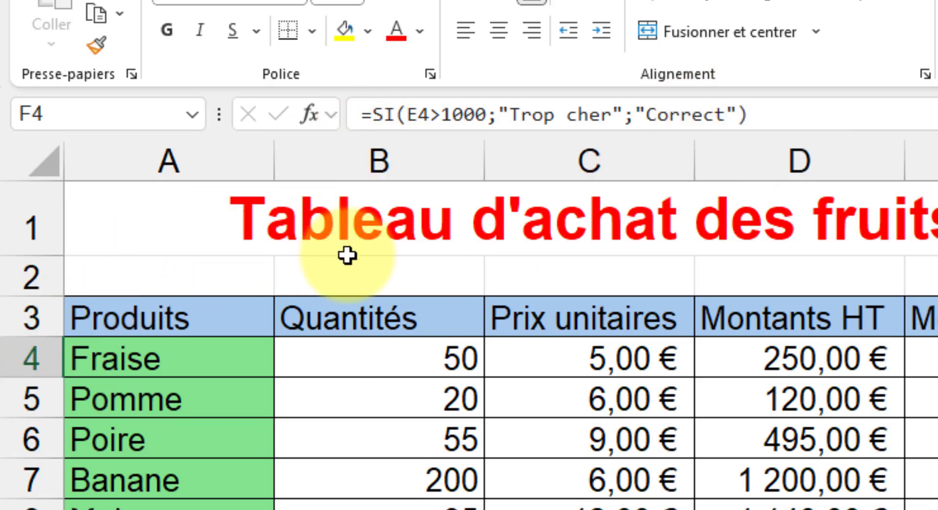
pyautogui.click(386, 114)
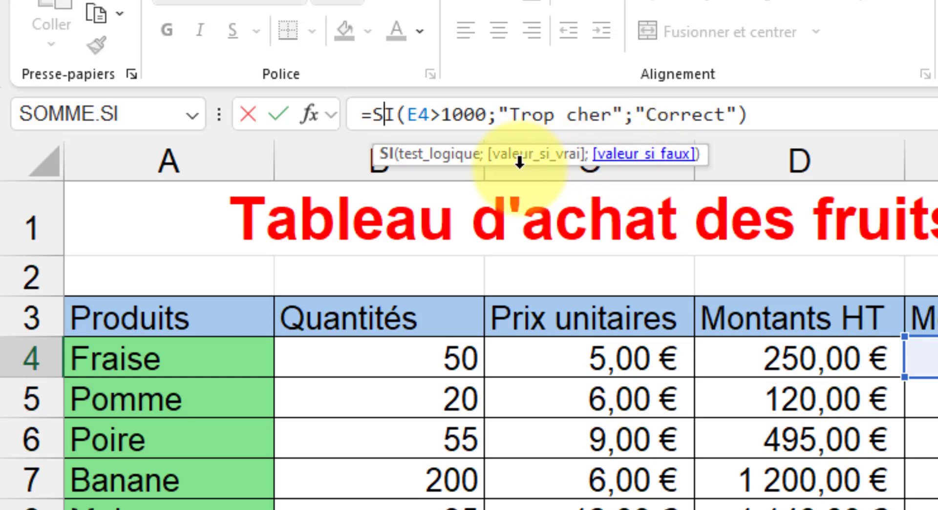
pyautogui.click(451, 158)
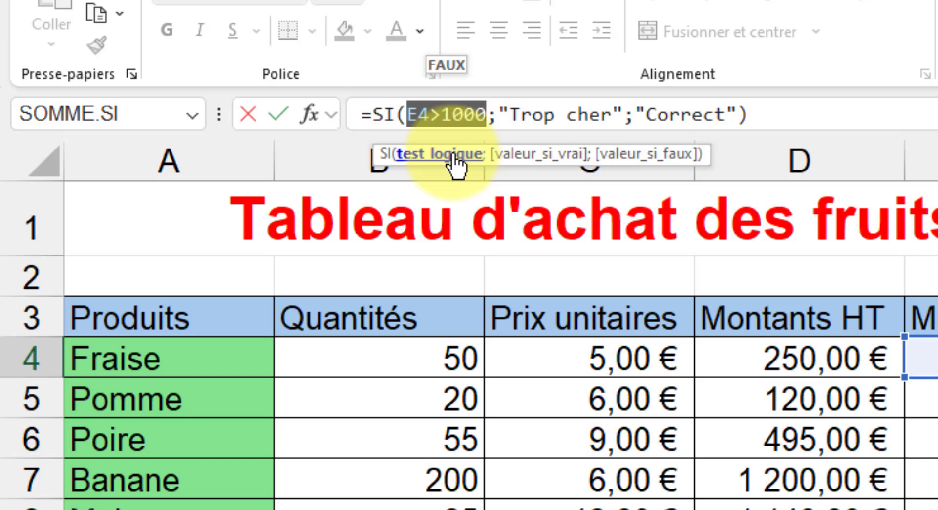
pyautogui.click(682, 155)
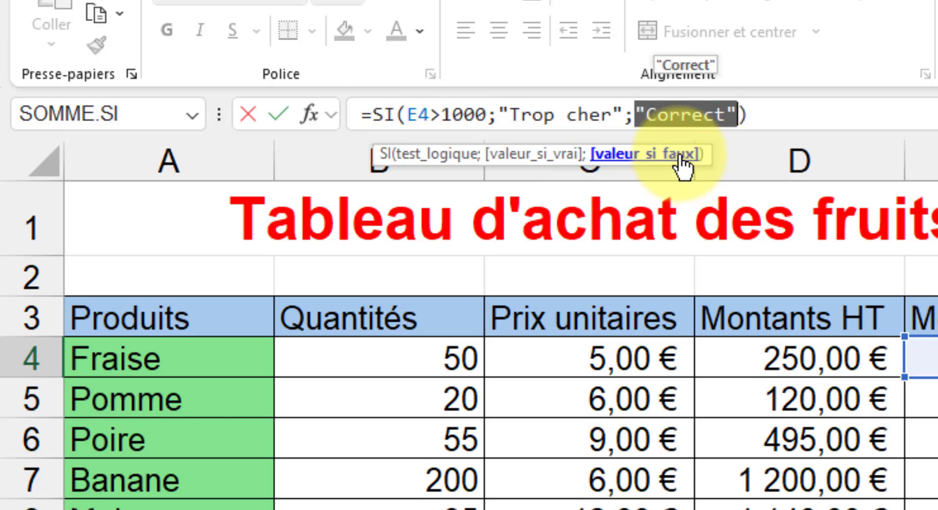
pyautogui.click(237, 114)
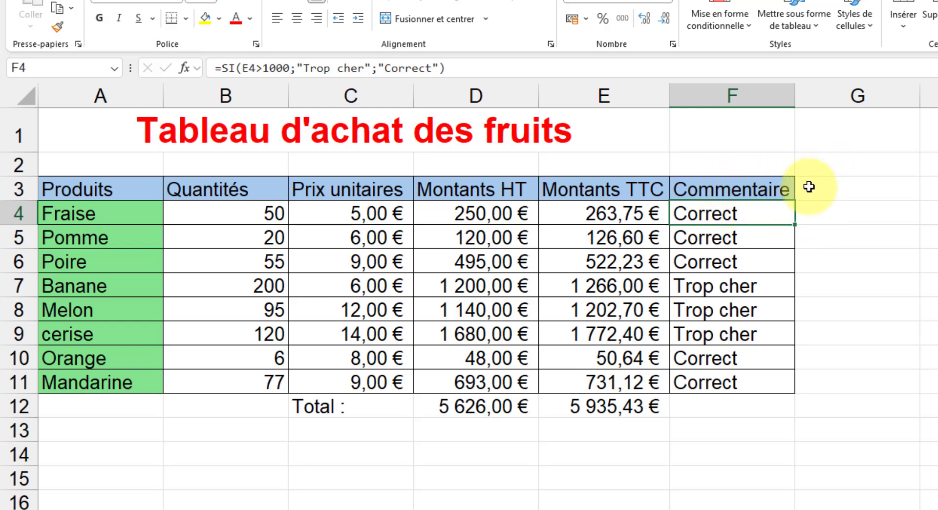
# Examine the test_logique and valeur_si_vrai arguments of the SI formula in F7, leaving the formula unedited.
pyautogui.click(765, 288)
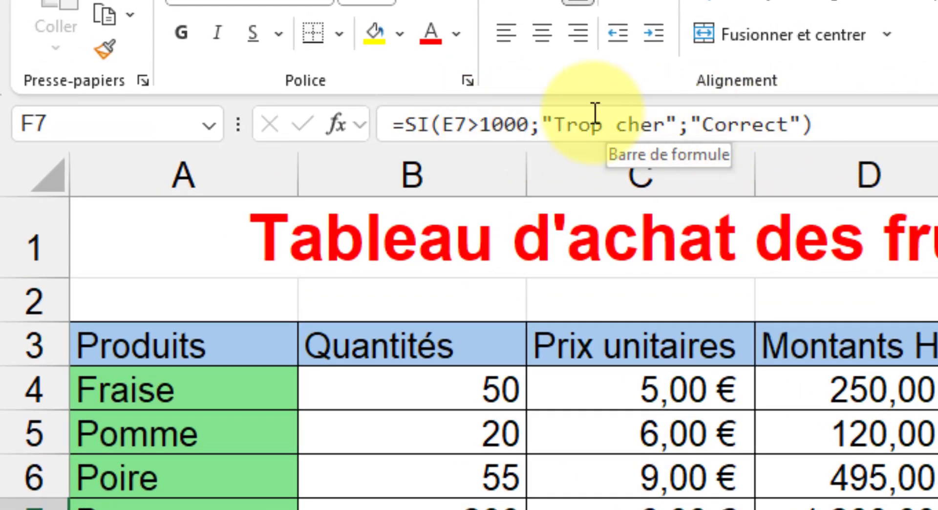
pyautogui.click(413, 122)
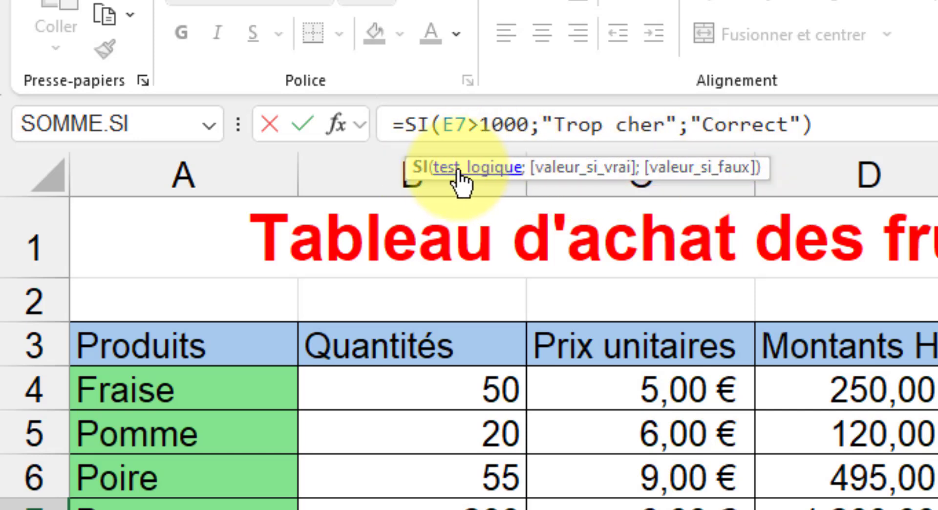
pyautogui.click(486, 182)
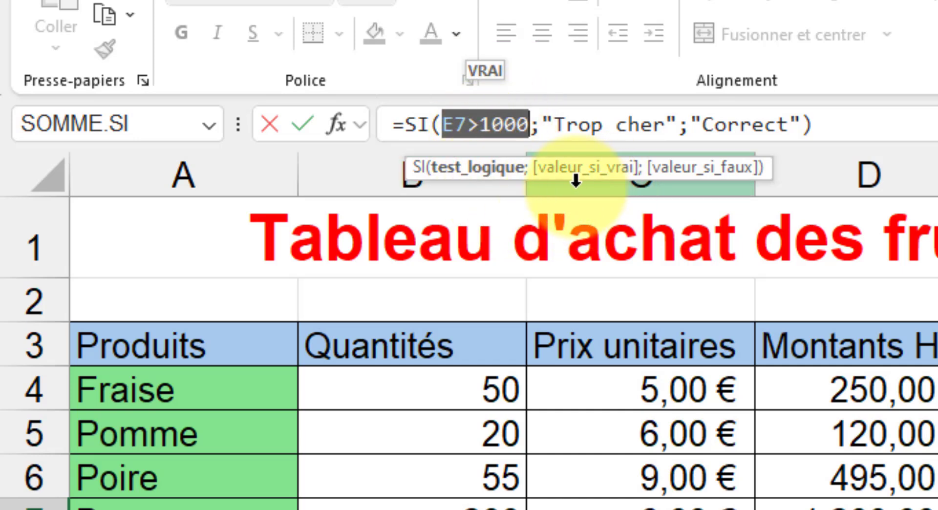
pyautogui.click(616, 176)
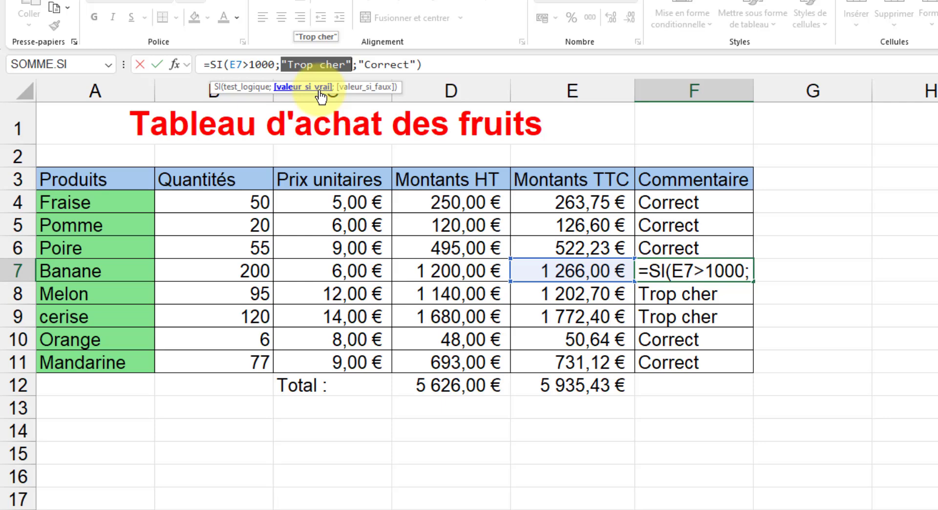
pyautogui.click(141, 64)
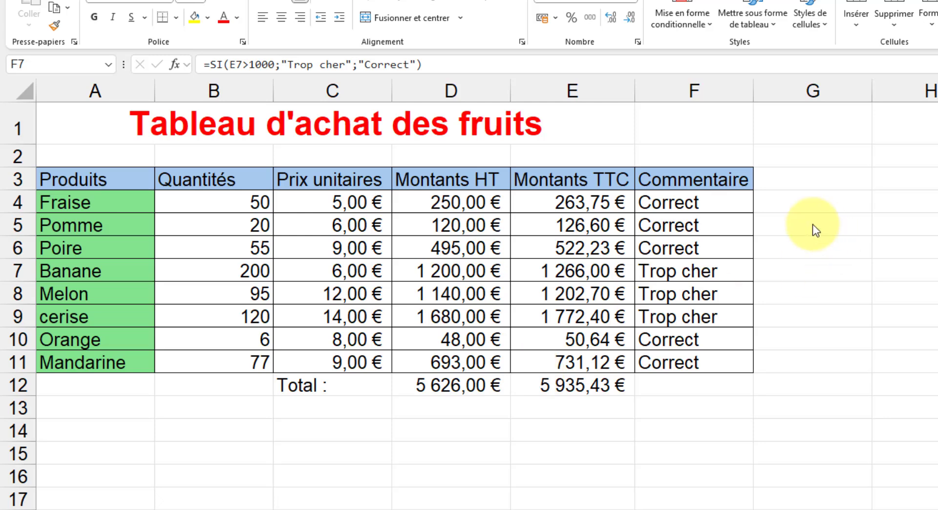
# Add the header "Commentaire 2" in cell G3 and autofit column G to its text.
pyautogui.click(837, 175)
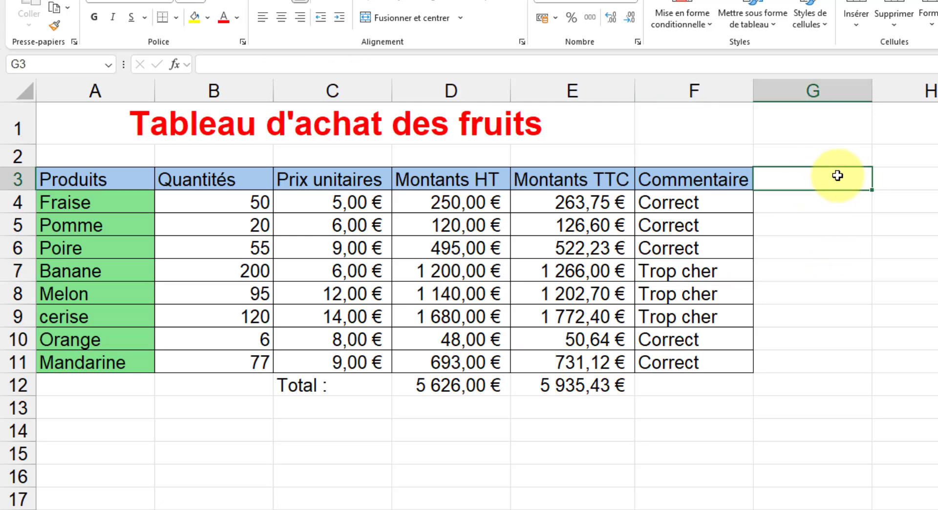
pyautogui.write('Commen')
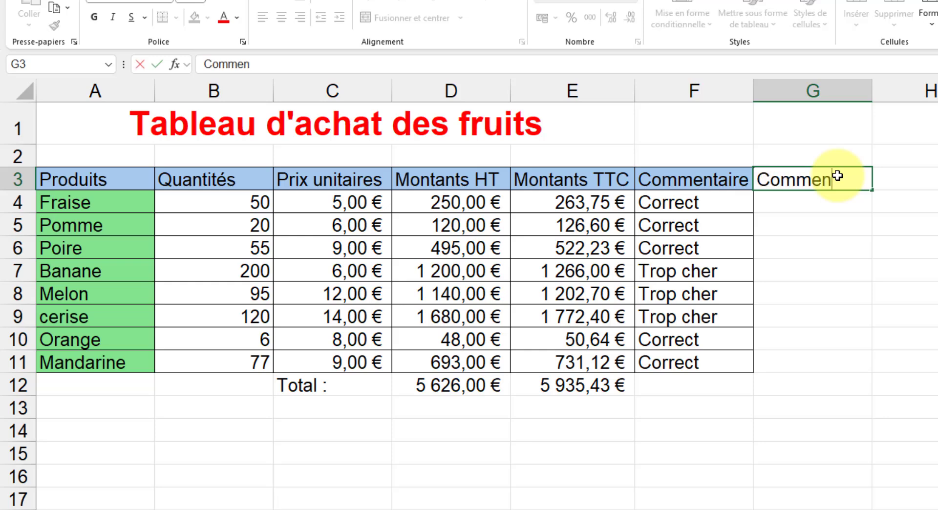
pyautogui.write('taire 2')
pyautogui.press('Return')
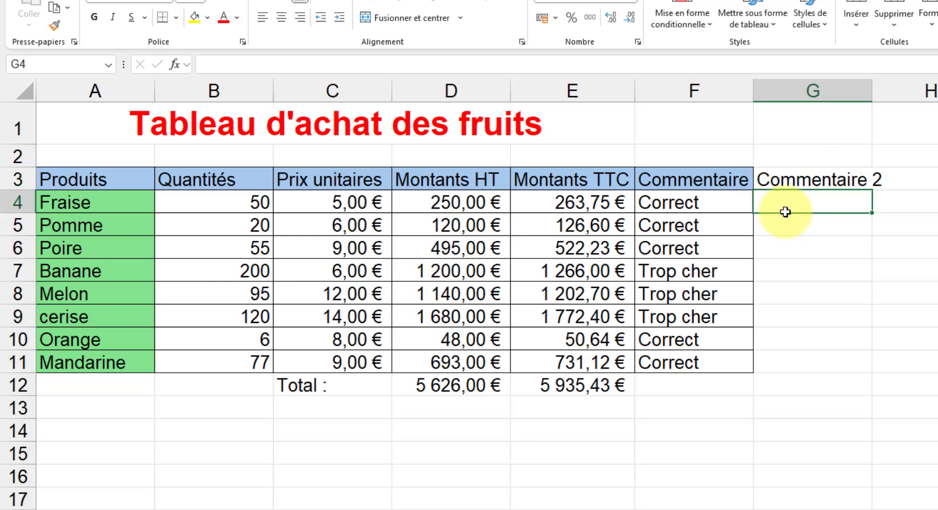
pyautogui.doubleClick(872, 91)
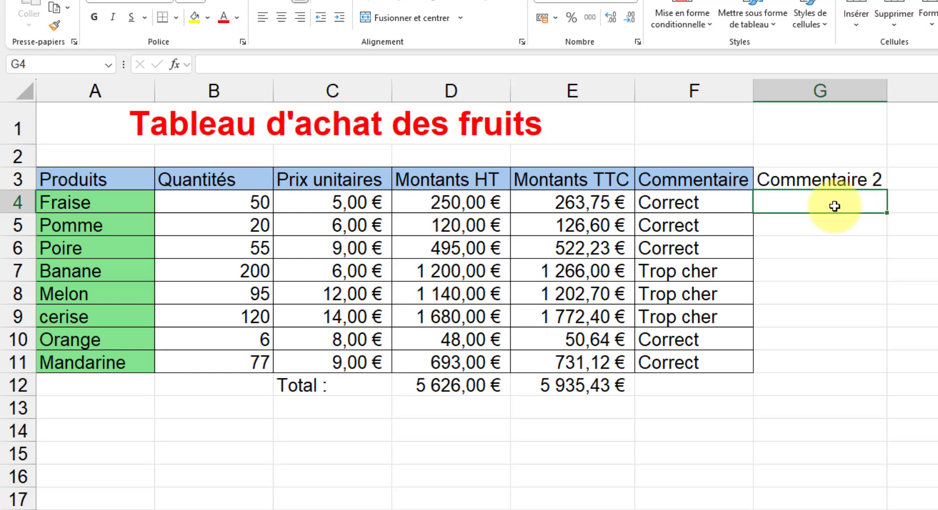
# Begin a SI formula in G4 with the logical test ET(E4>1000;C4>10).
pyautogui.write('=si')
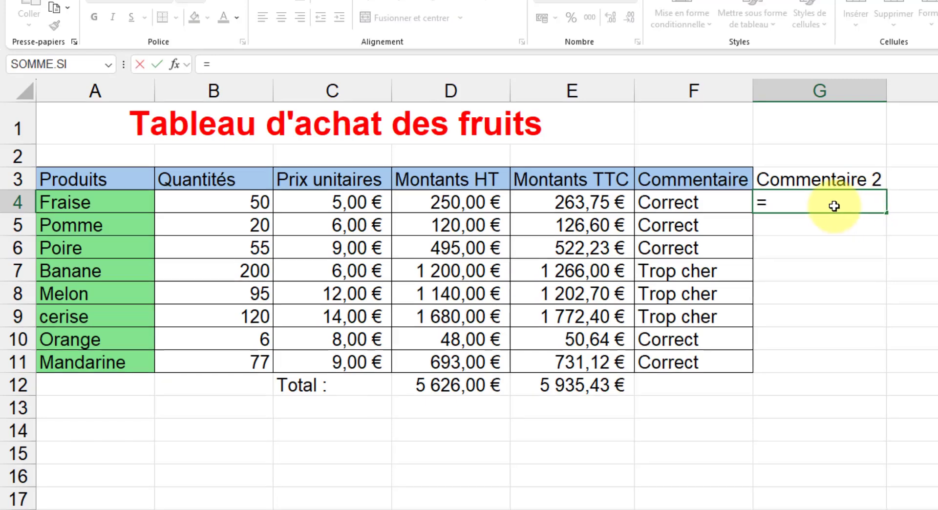
pyautogui.write('(')
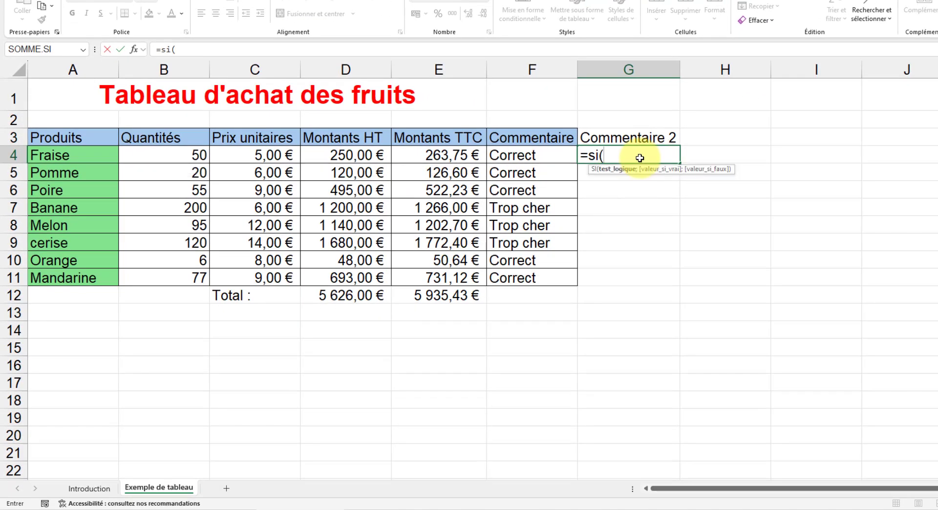
pyautogui.write('et(')
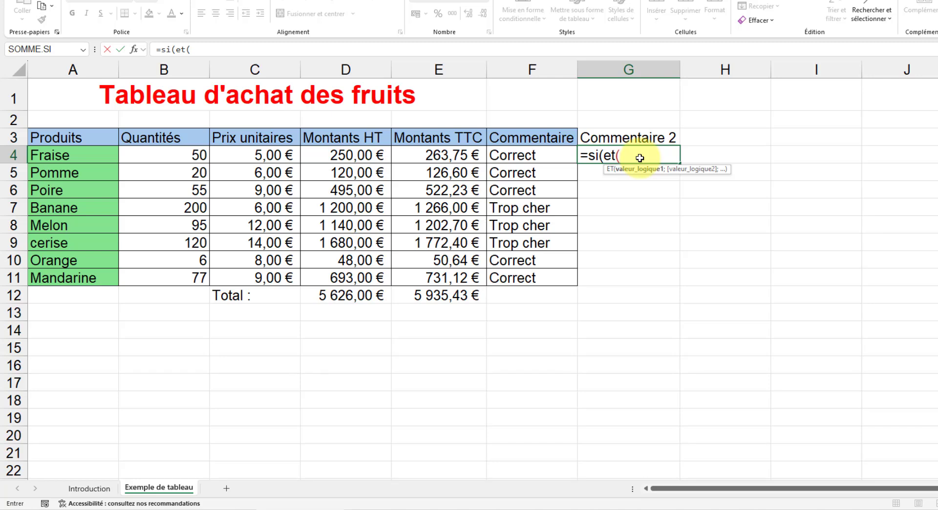
pyautogui.click(457, 157)
pyautogui.write('>1')
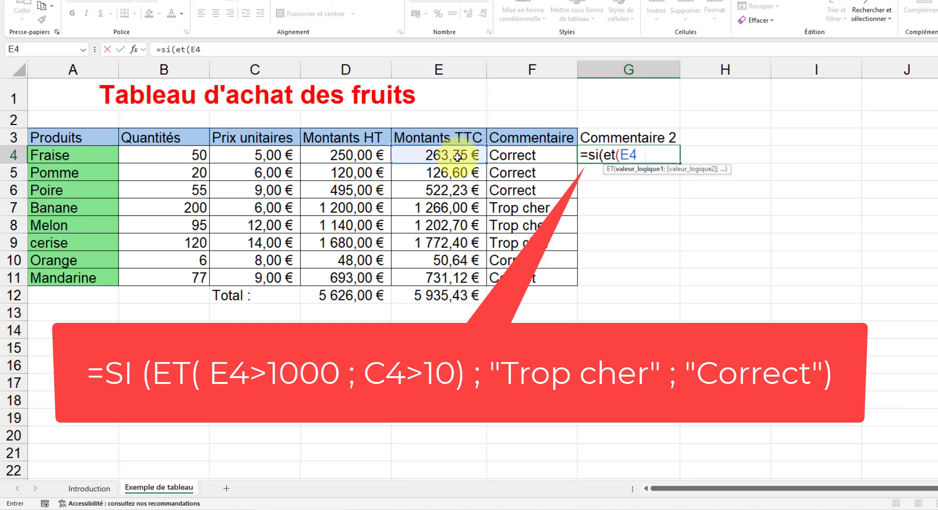
pyautogui.write('000;')
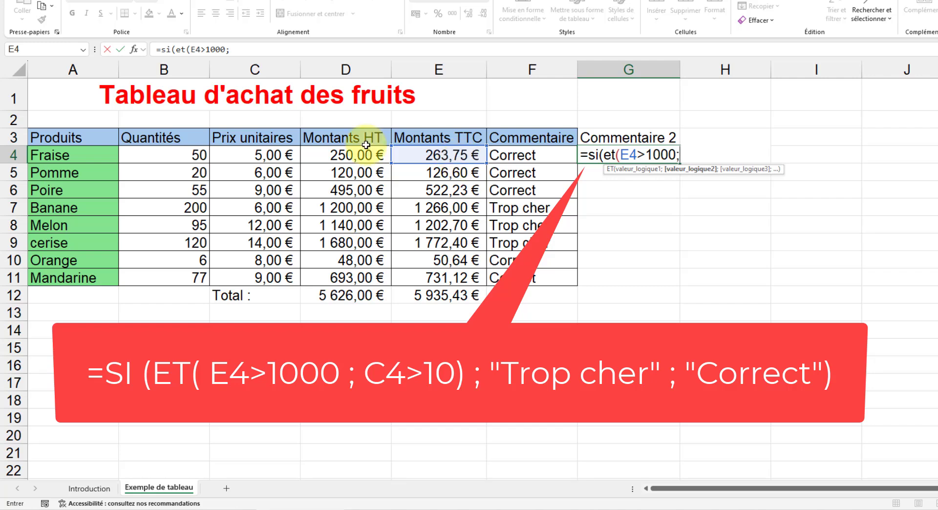
pyautogui.click(259, 161)
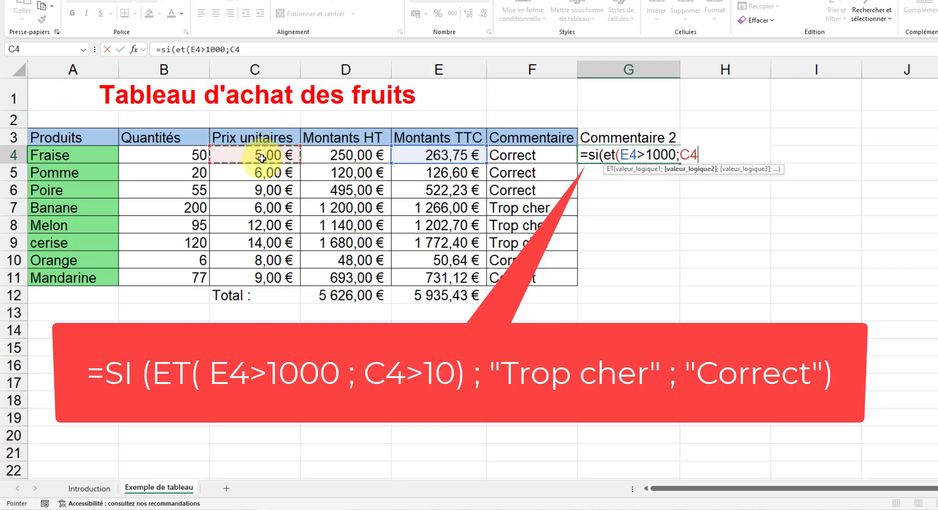
pyautogui.write('>1')
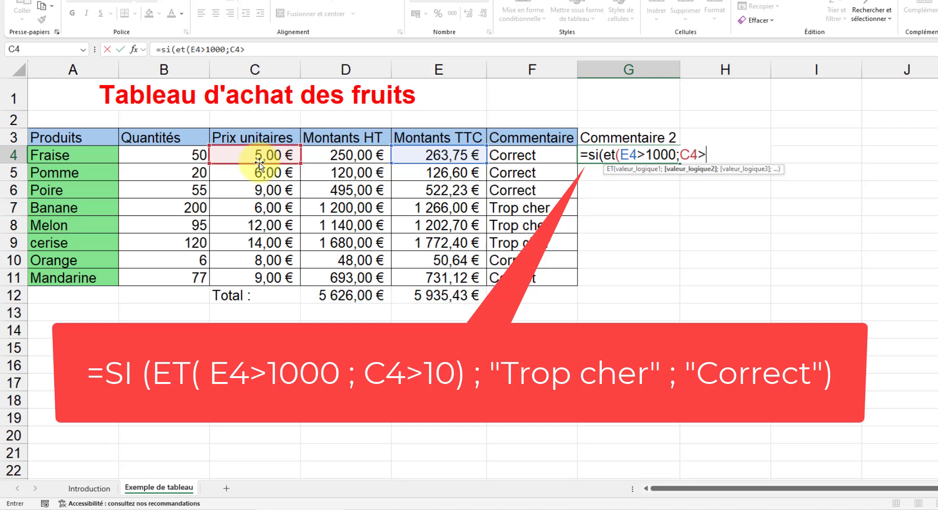
pyautogui.write('0)')
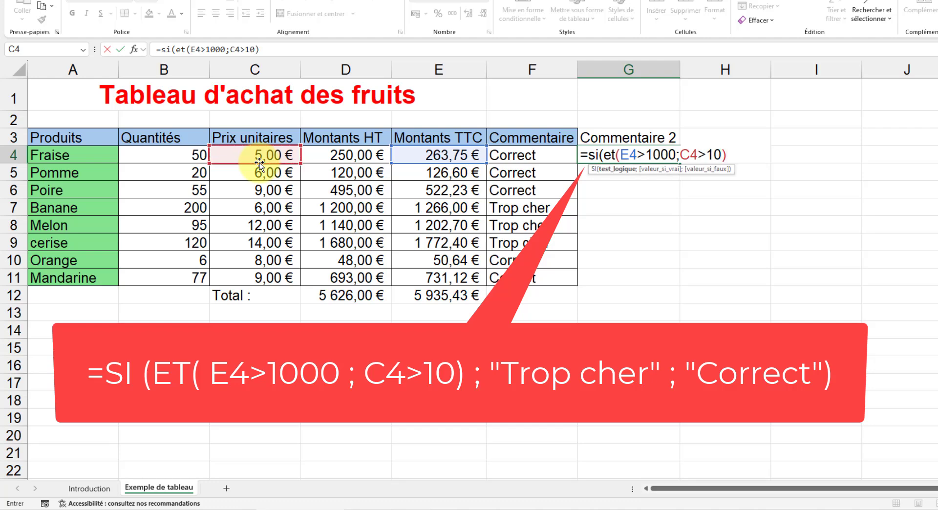
# Complete the G4 formula with "trop cher" if true and "Correct" if false, and fill it down to G11.
pyautogui.write(';')
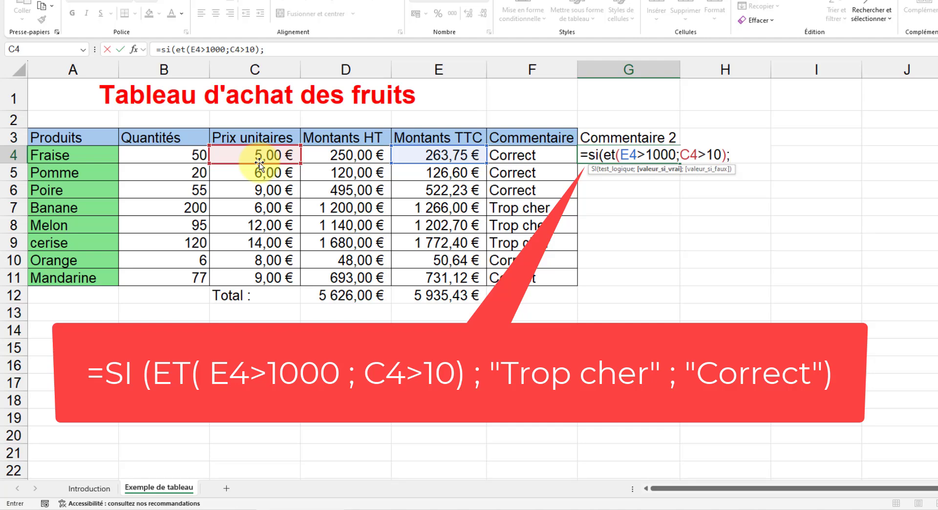
pyautogui.write('"trop cher";')
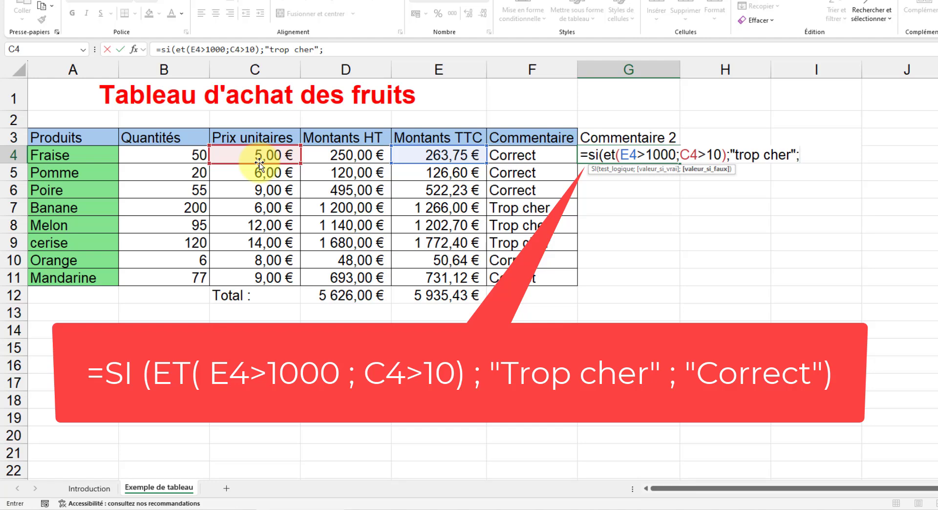
pyautogui.write('"Correc')
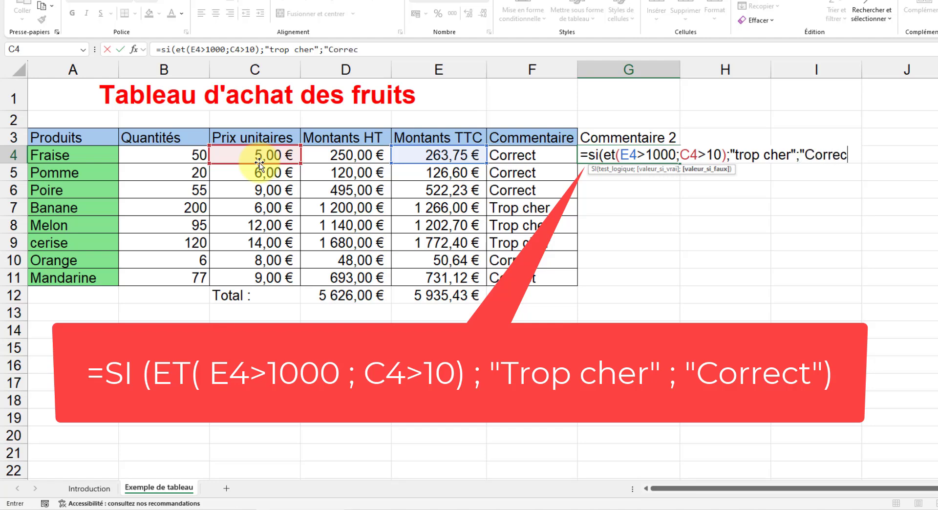
pyautogui.write('t")')
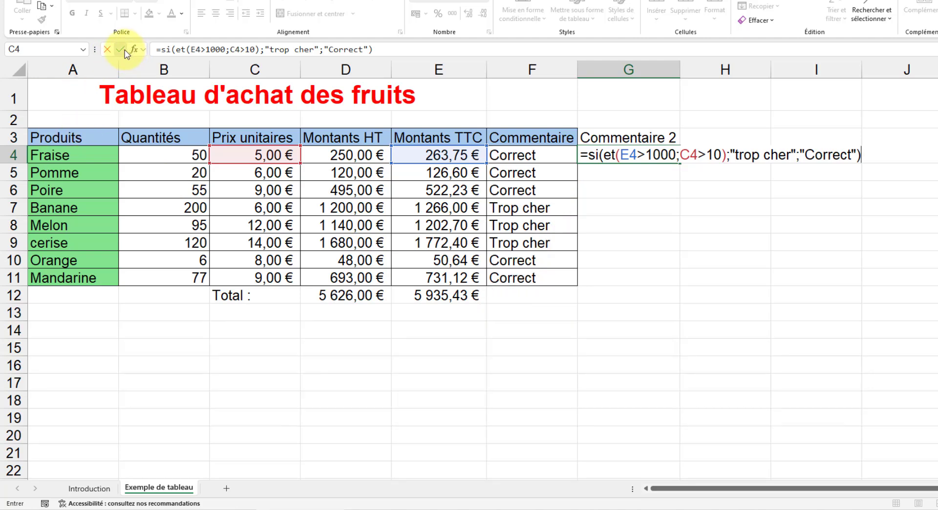
pyautogui.click(119, 50)
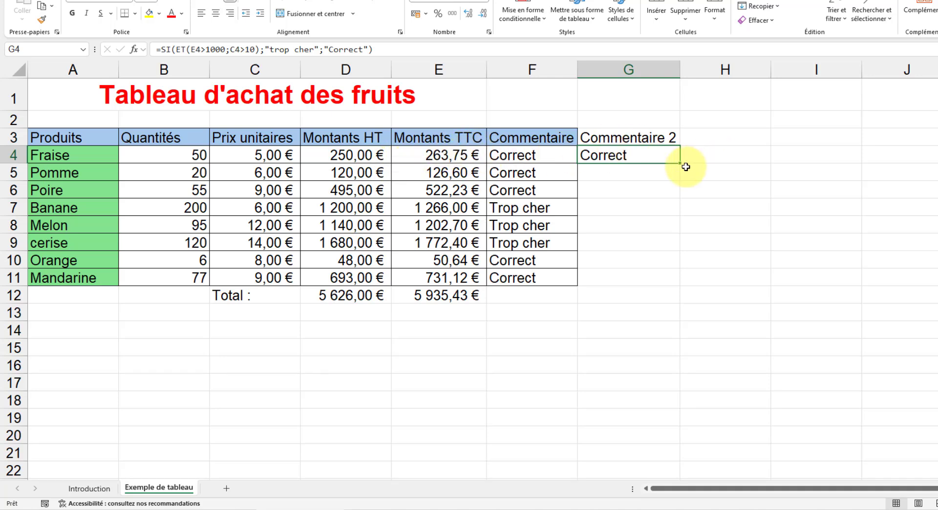
pyautogui.moveTo(681, 162); pyautogui.dragTo(656, 289)
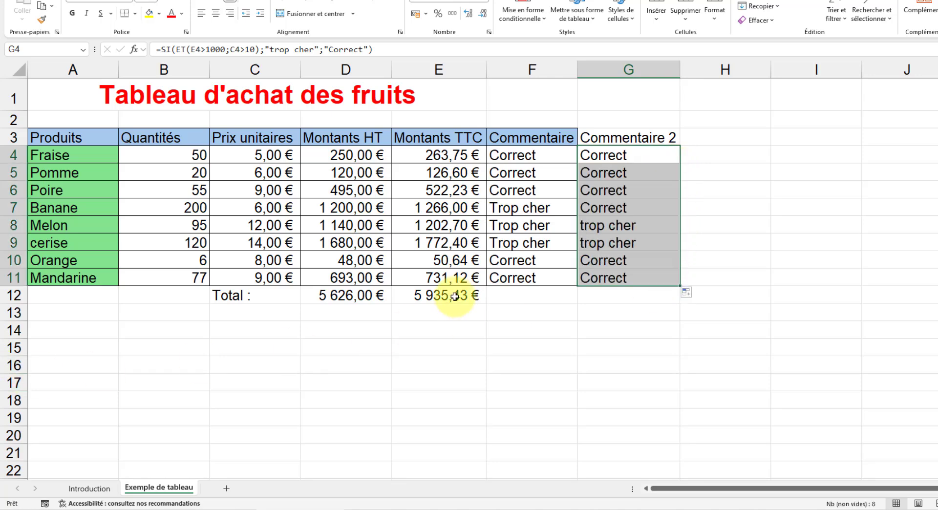
# Review the formulas in G8 and G9 of Commentaire 2 and in F7 of Commentaire.
pyautogui.click(657, 226)
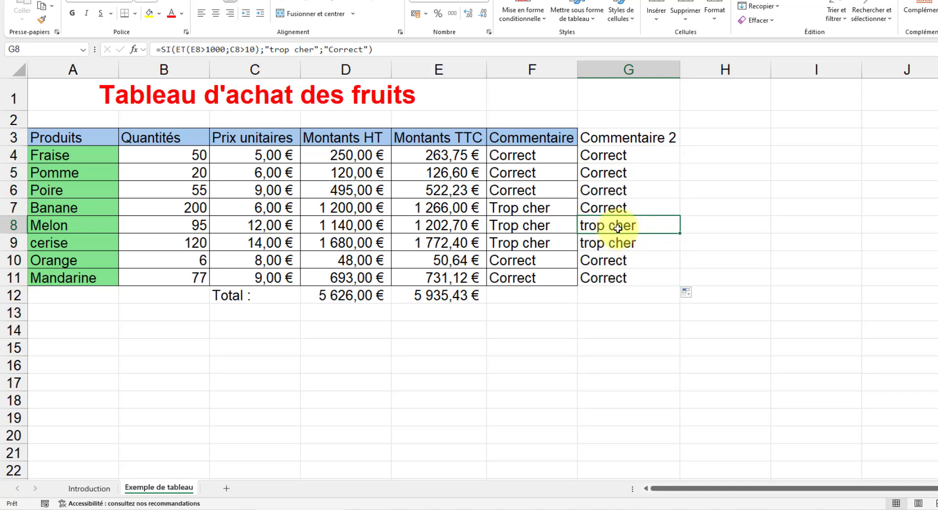
pyautogui.click(655, 237)
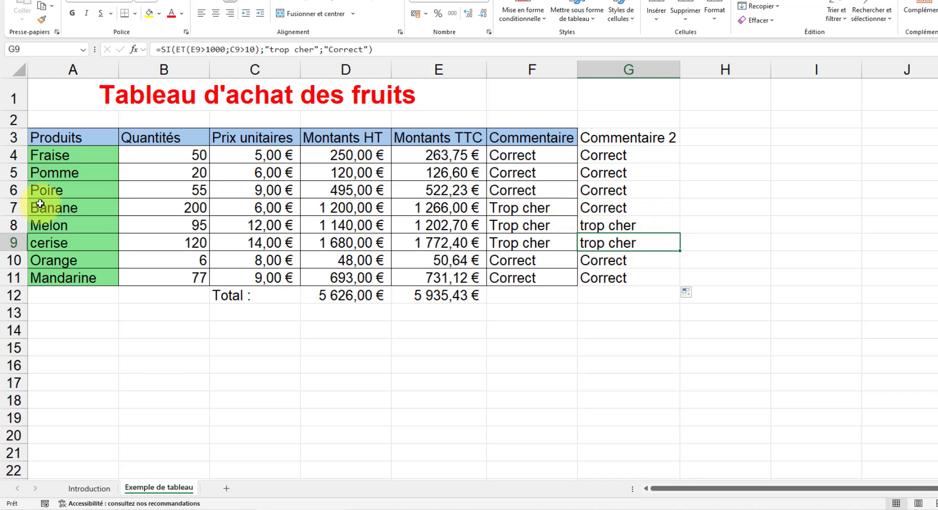
pyautogui.click(552, 212)
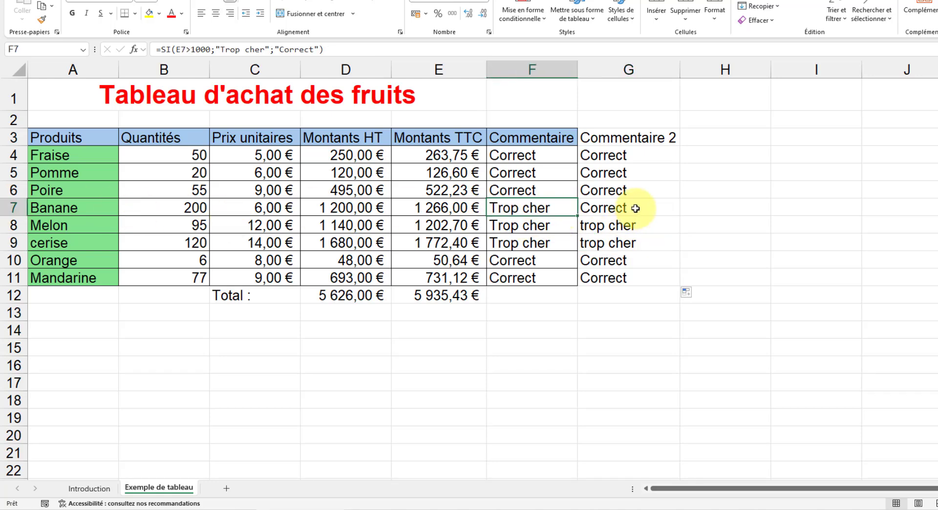
# Examine the test_logique and valeur_si_faux arguments of the SI formula in G7.
pyautogui.click(635, 207)
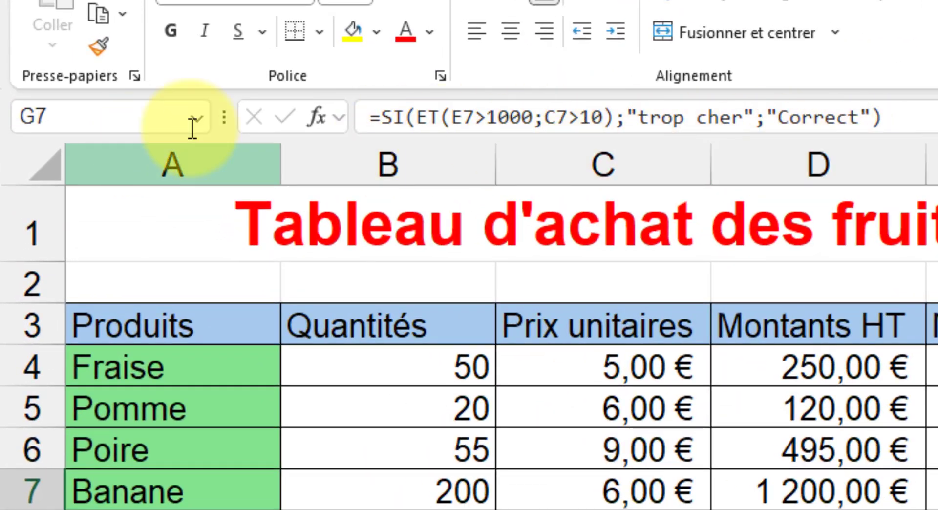
pyautogui.click(395, 118)
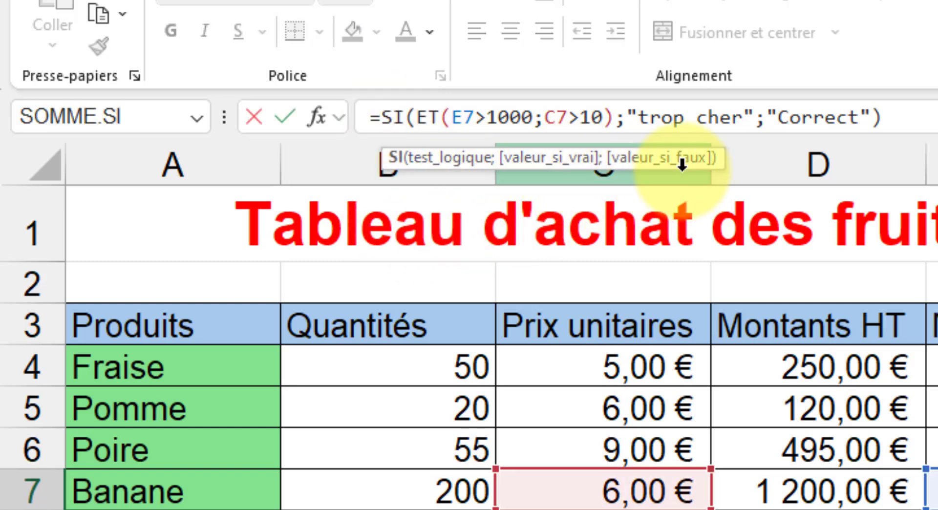
pyautogui.click(466, 159)
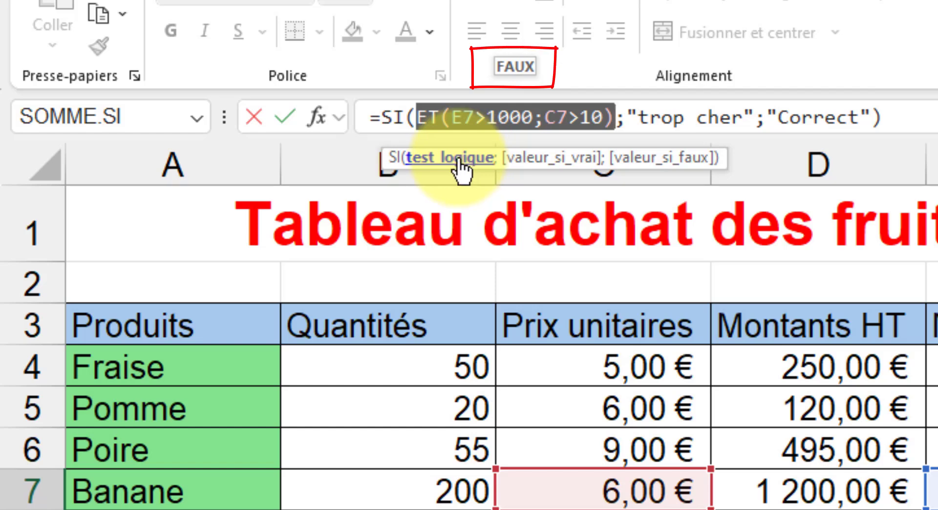
pyautogui.click(693, 159)
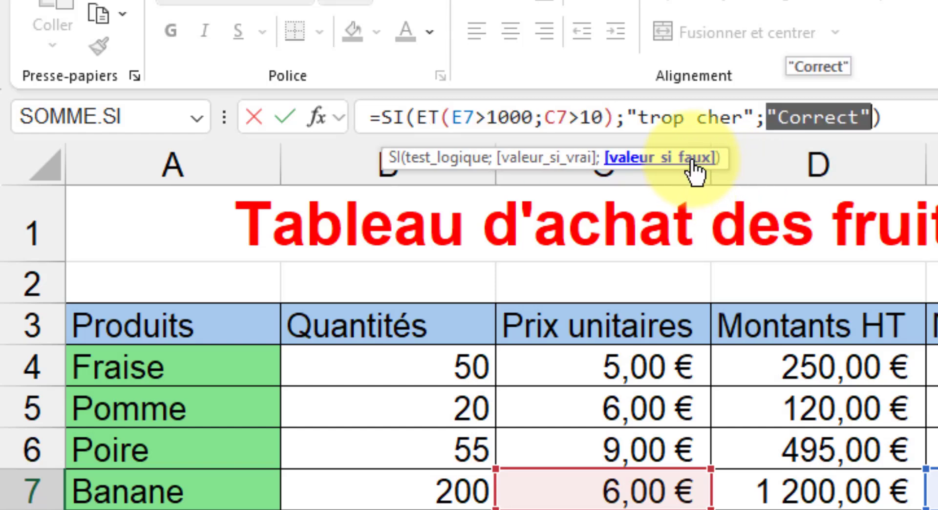
pyautogui.click(452, 160)
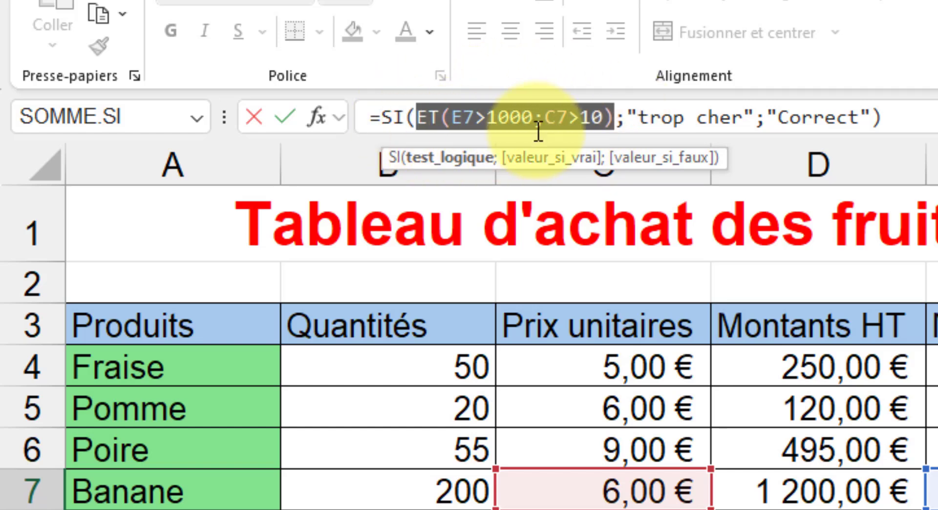
# Examine the valeur_logique1 and valeur_logique2 arguments of the ET function in G7, leaving the formula unedited.
pyautogui.click(467, 103)
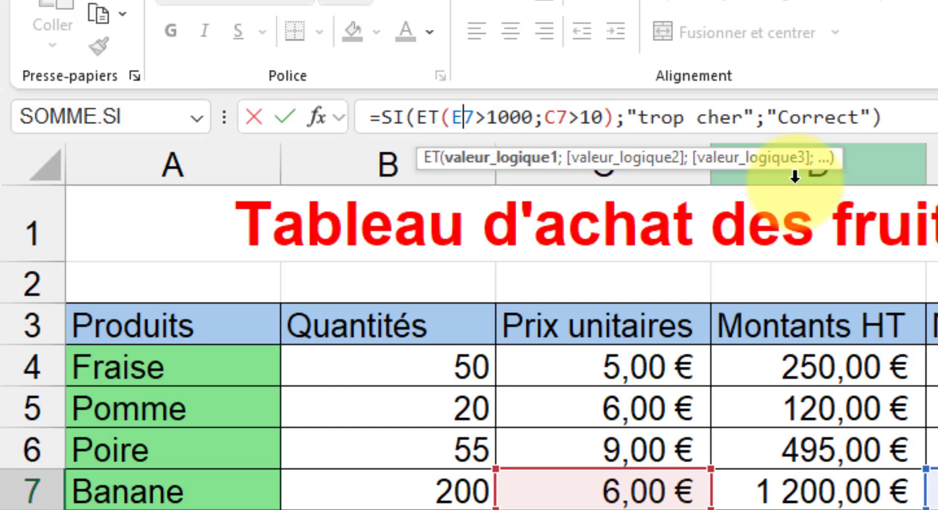
pyautogui.click(526, 157)
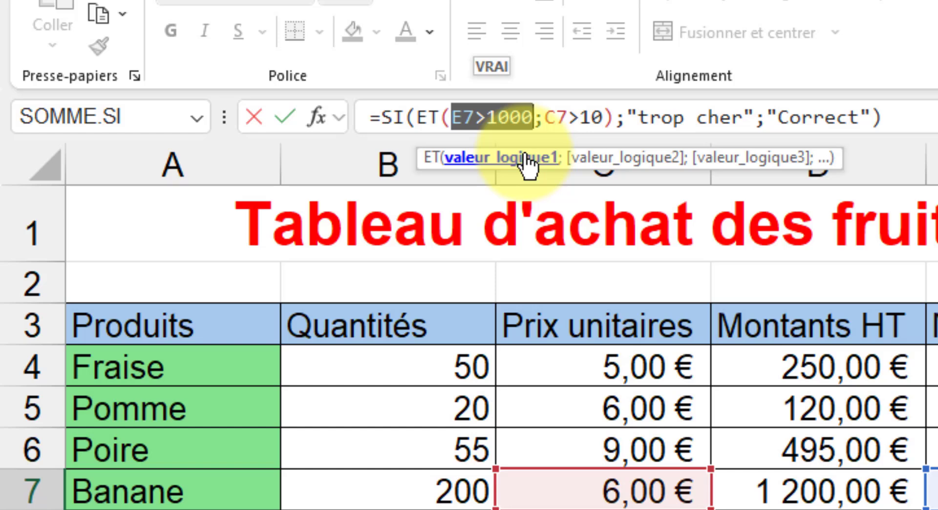
pyautogui.click(652, 161)
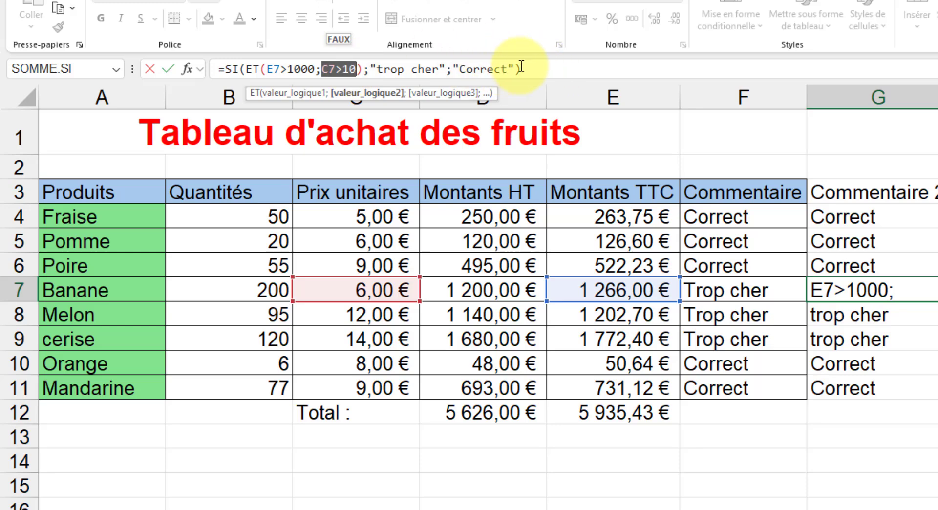
pyautogui.click(149, 73)
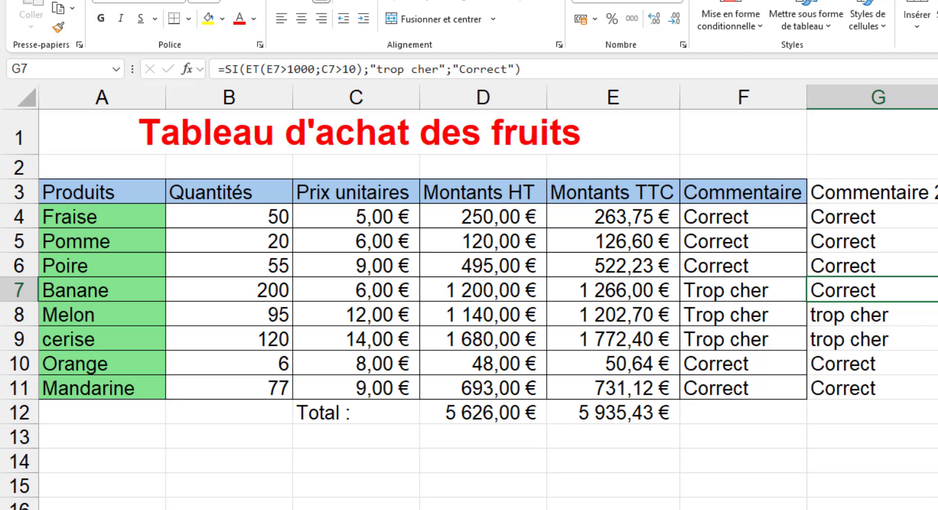